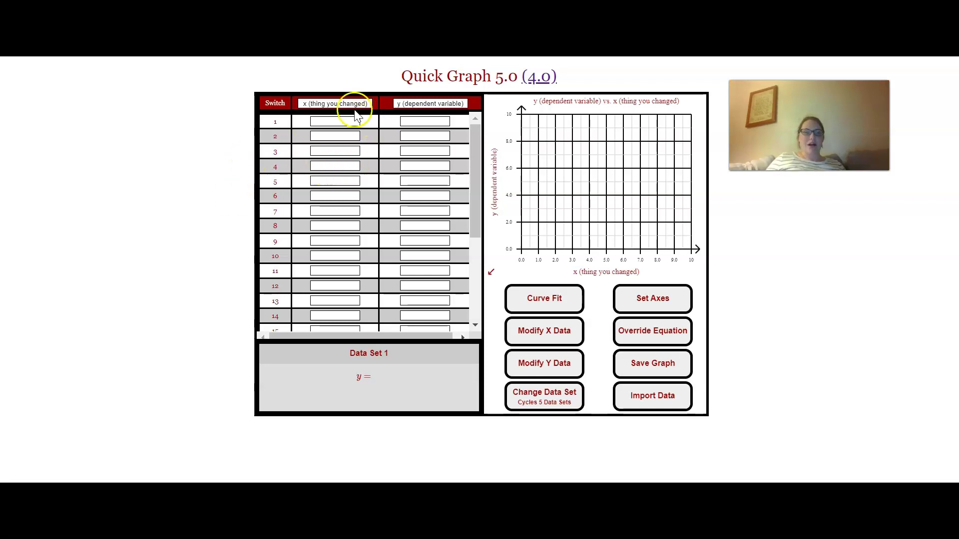
Title the x column 'Mass (oz of water)' and the y column 'Ejecta (distance in inches)'
click(319, 103)
triple_click(320, 103)
text(Mass ()
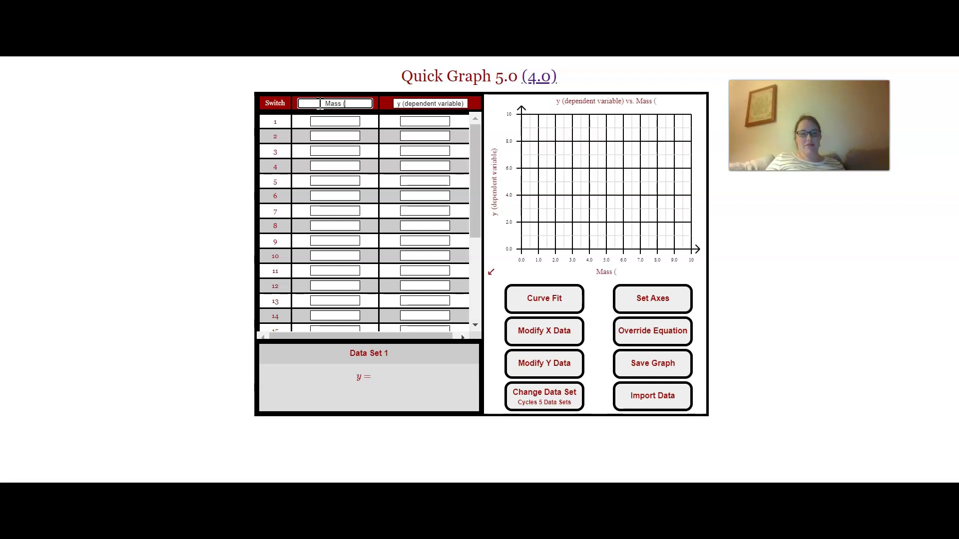
text(oz of water)
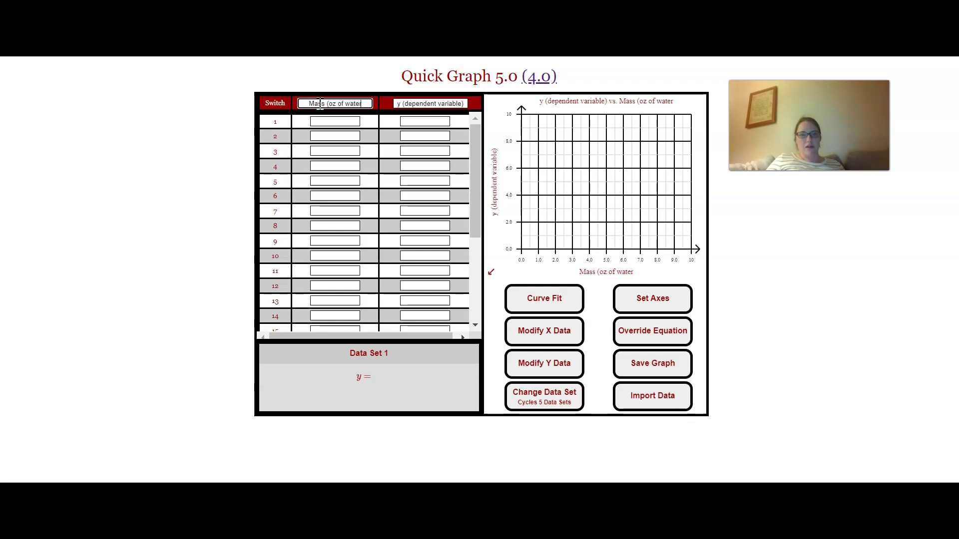
text())
click(425, 104)
triple_click(425, 106)
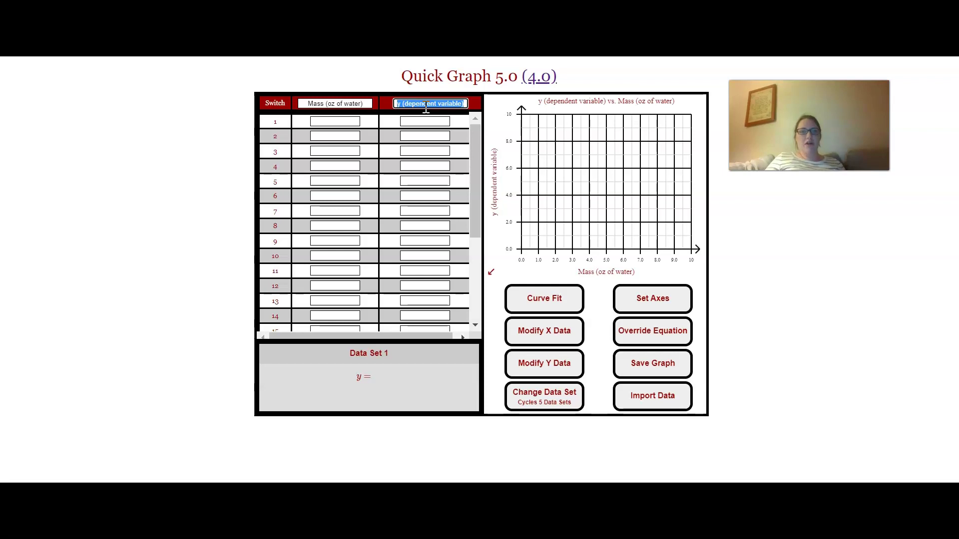
text(Eject)
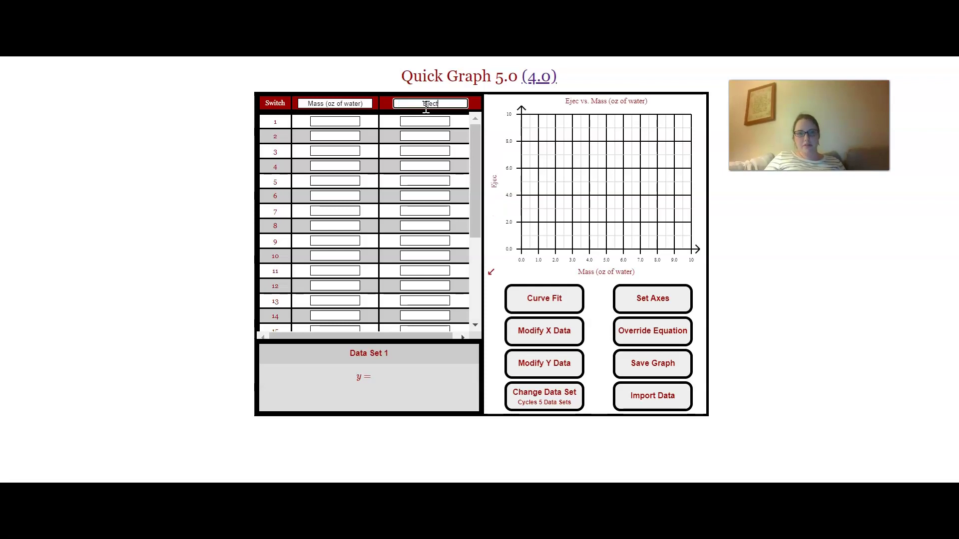
text(a ()
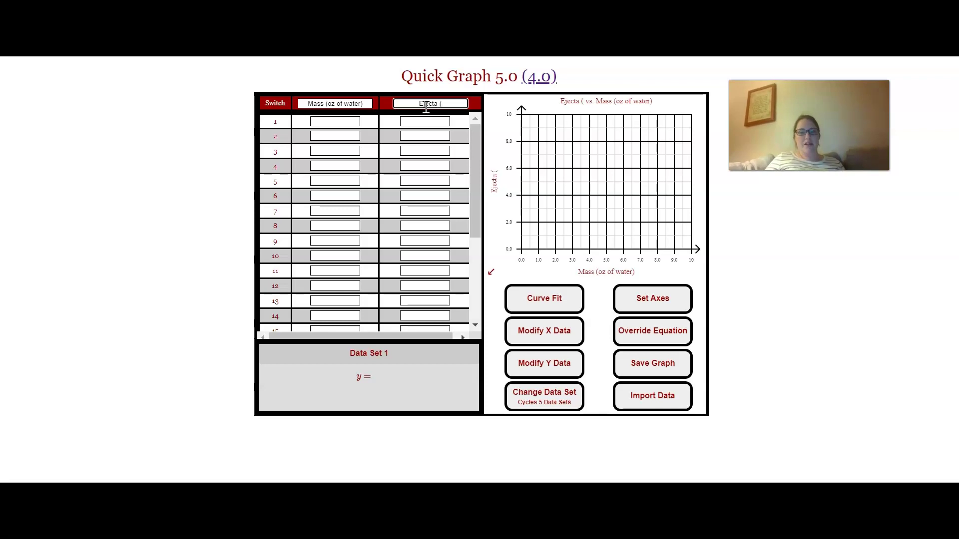
text(distance in in)
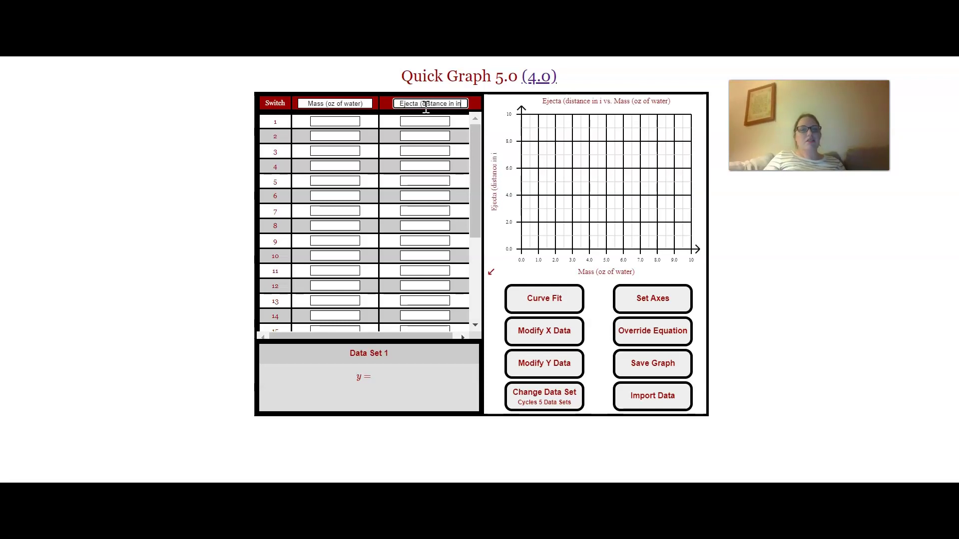
text(ches))
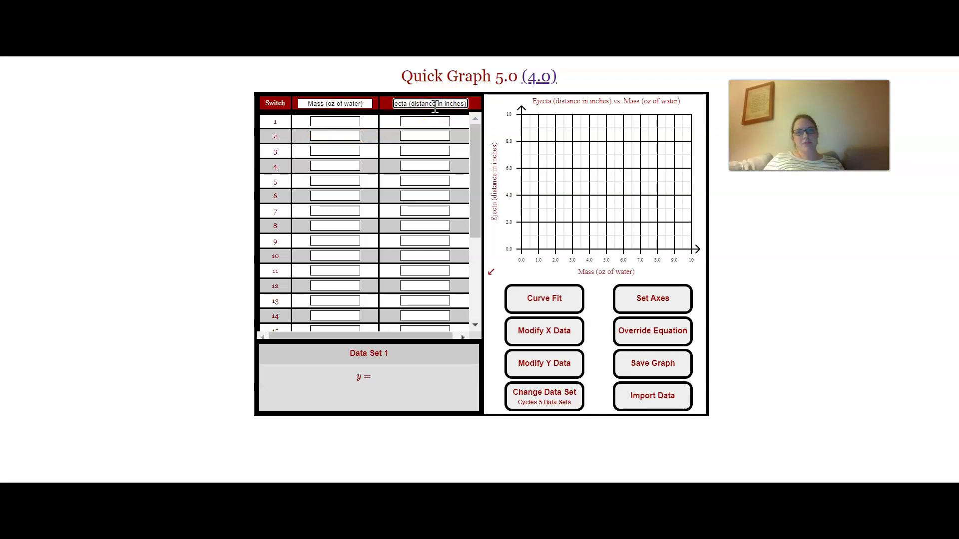
Enter rows 1–5: Mass 0–4 with Ejecta 10, 11, 17, 0, 13
click(333, 122)
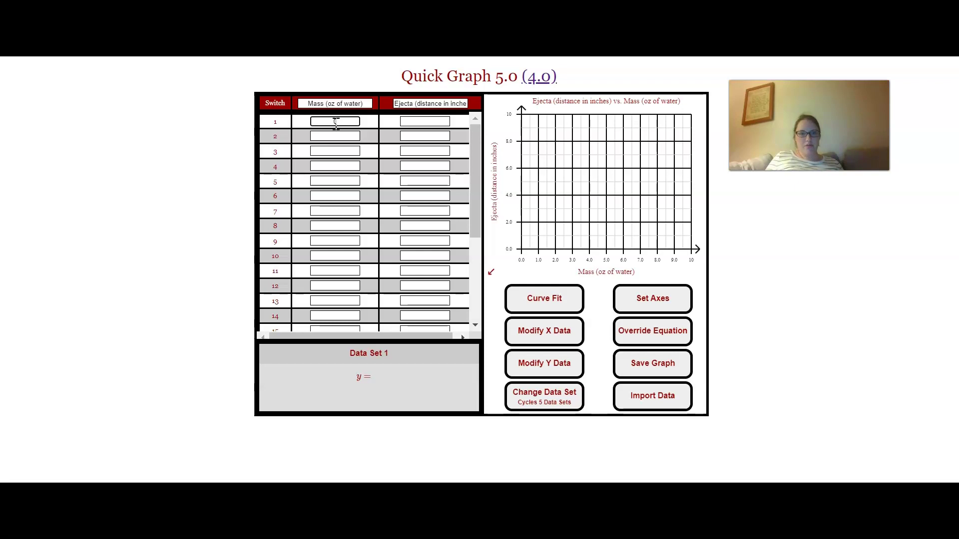
key(Tab)
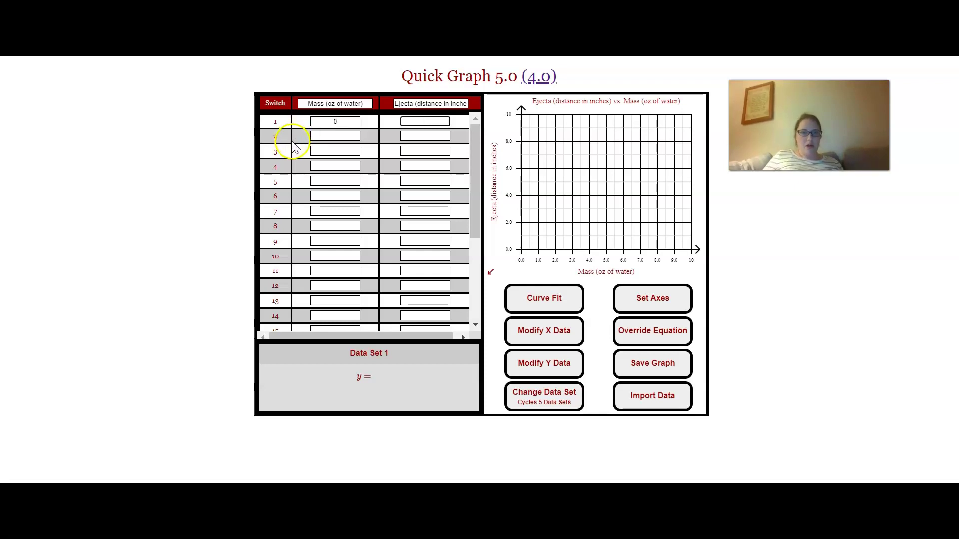
click(231, 145)
text(10)
key(Tab)
text(1)
key(Tab)
text(11)
key(Tab)
text(2)
key(Tab)
text(17)
key(Tab)
text(3)
key(Tab)
text(0)
key(Tab)
text(4)
key(Tab)
text(13)
key(Tab)
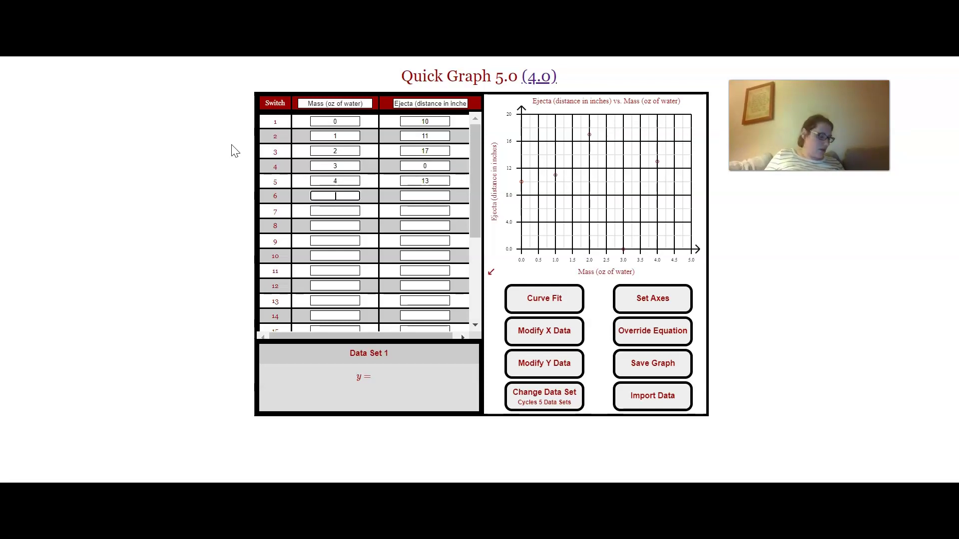
Enter rows 6–11: Mass 5–10 with Ejecta 11, 14, 6, 27, 11, 31
text(5)
key(Tab)
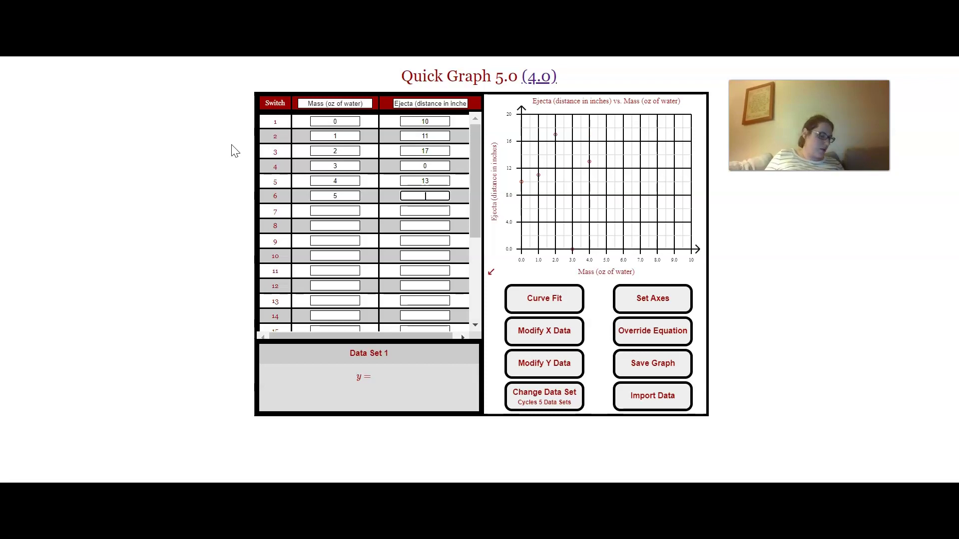
text(11)
key(Tab)
text(6)
key(Tab)
text(14)
key(Tab)
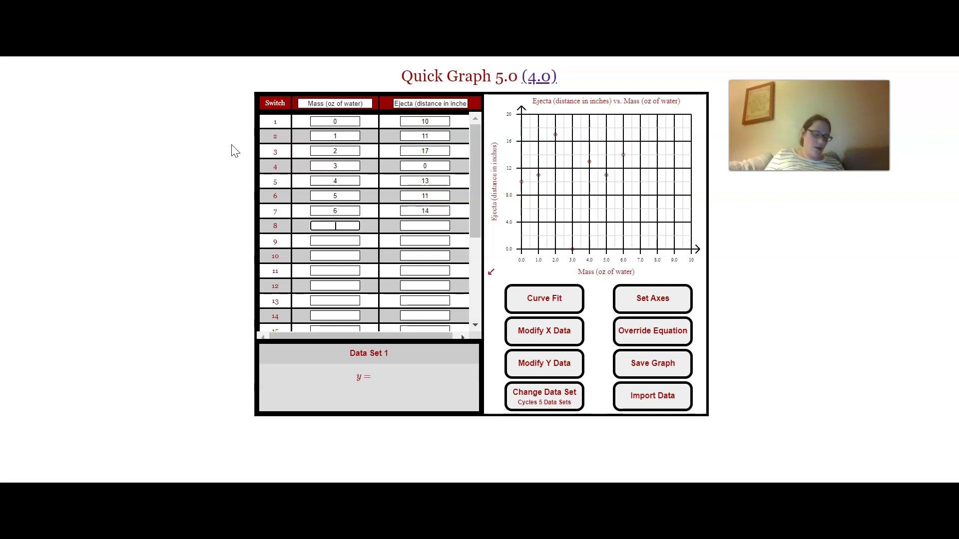
text(7)
key(Tab)
text(9)
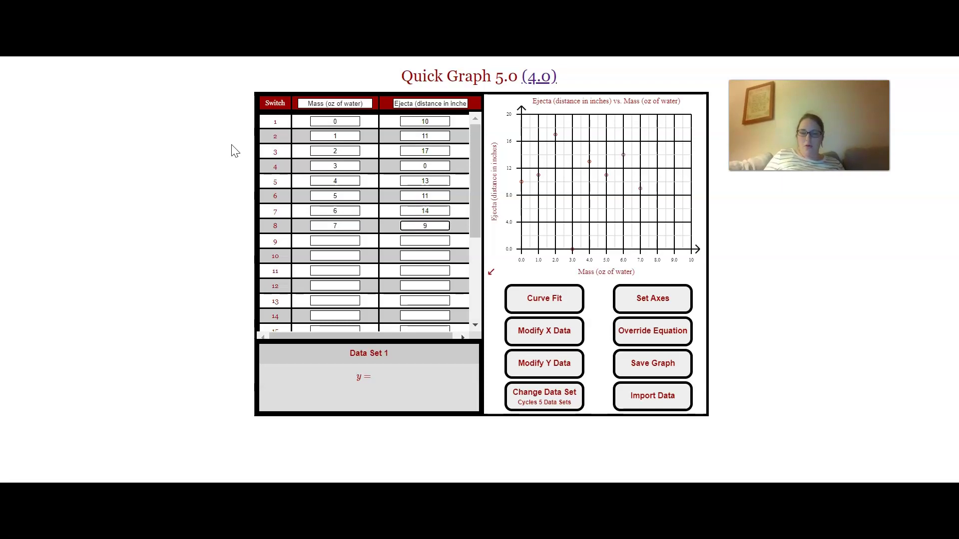
key(BackSpace)
text(6)
key(Tab)
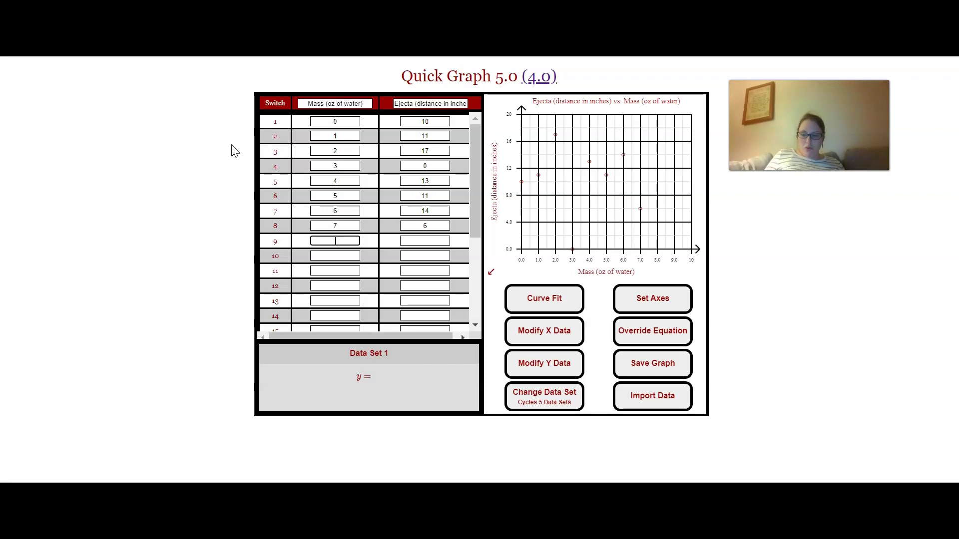
text(8)
key(Tab)
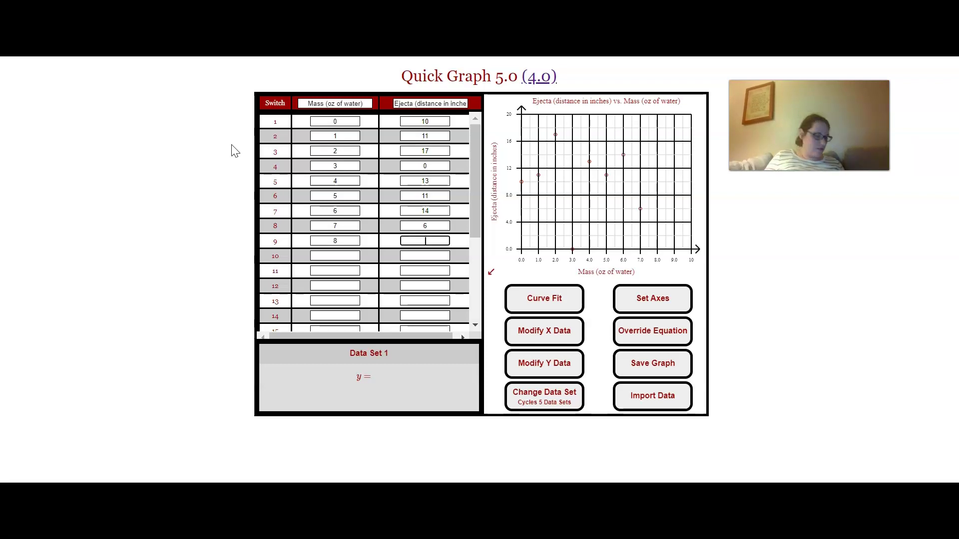
text(27)
key(Tab)
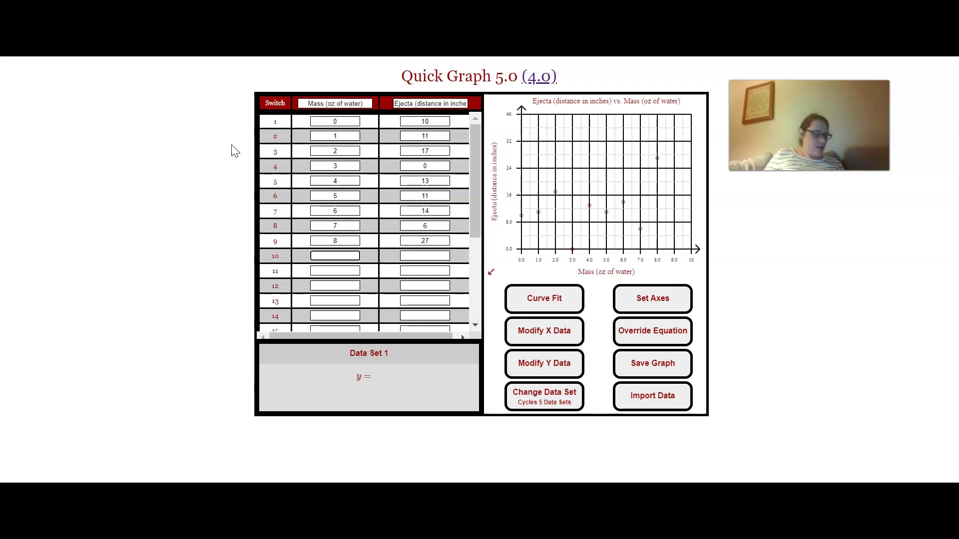
text(9)
key(Tab)
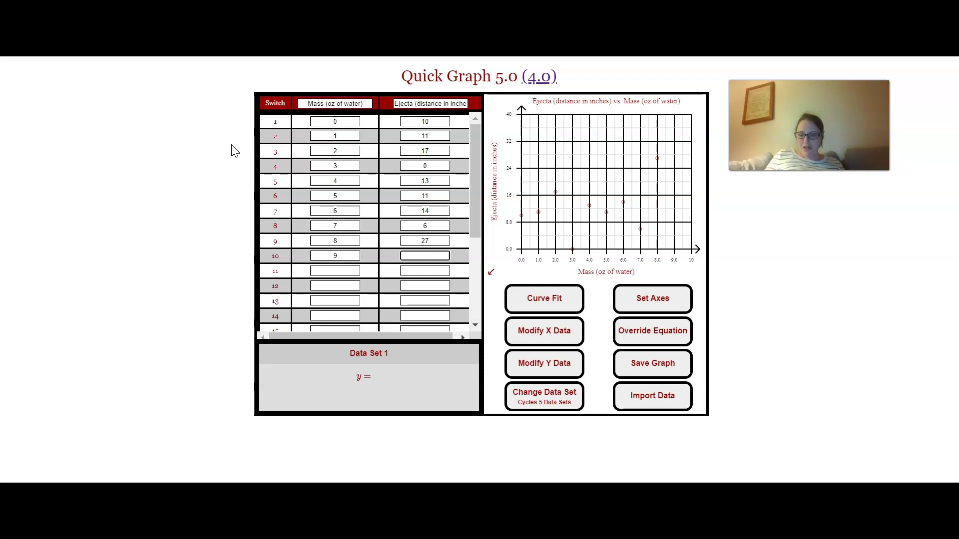
text(11)
key(Tab)
text(10)
key(Tab)
text(31)
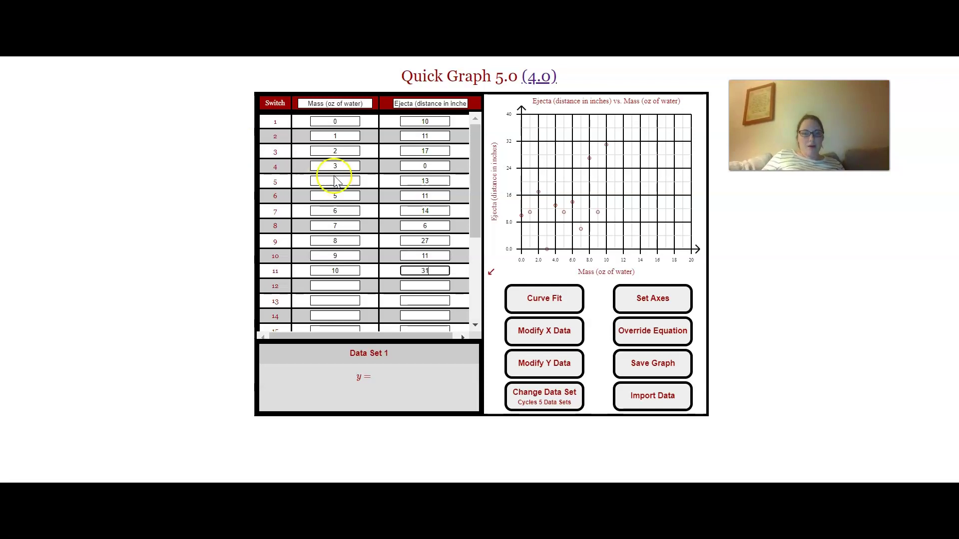
Switch off row 4's data point (3, 0) in the Switch column
click(274, 166)
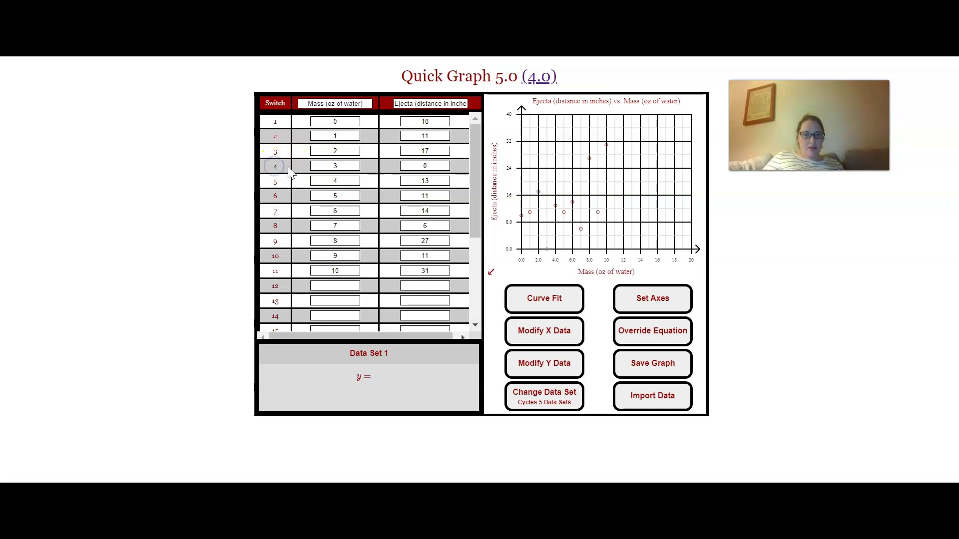
click(270, 165)
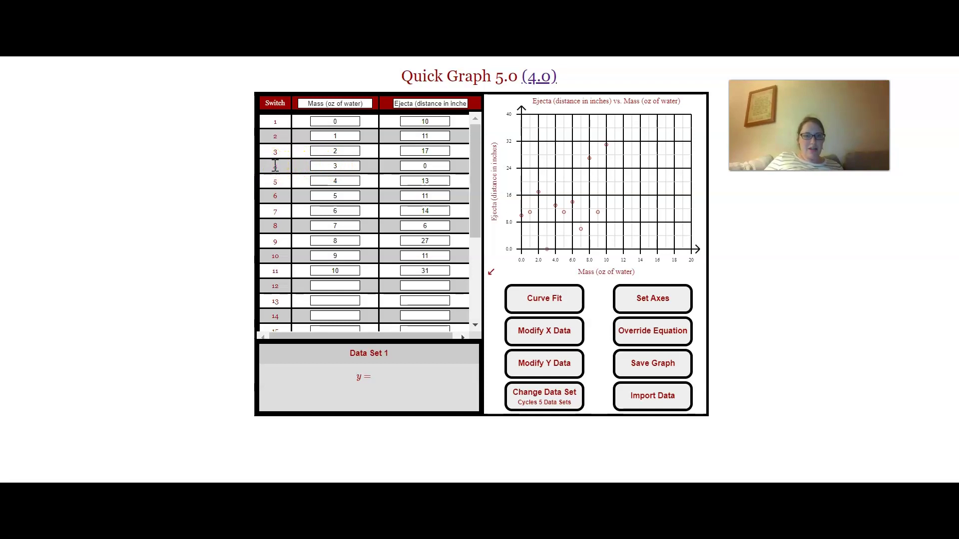
click(270, 167)
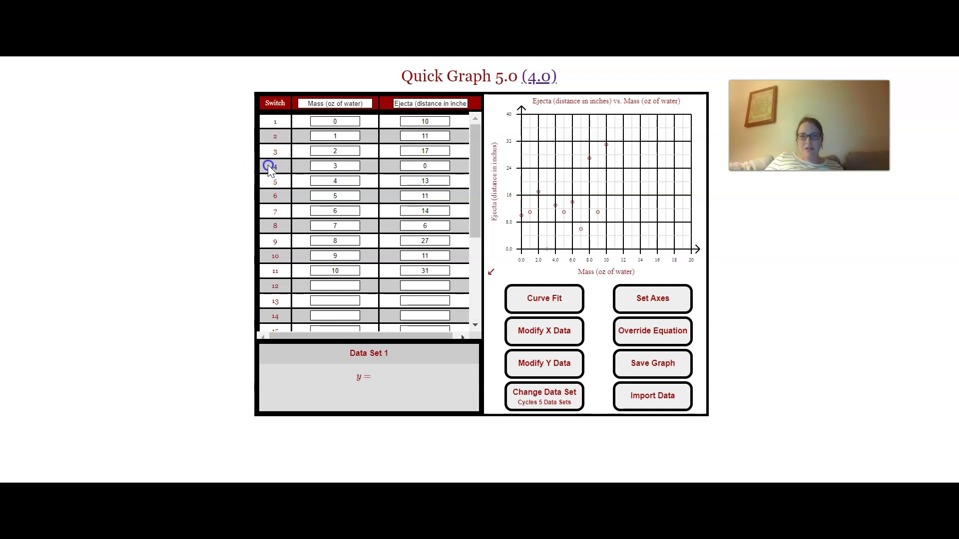
click(556, 254)
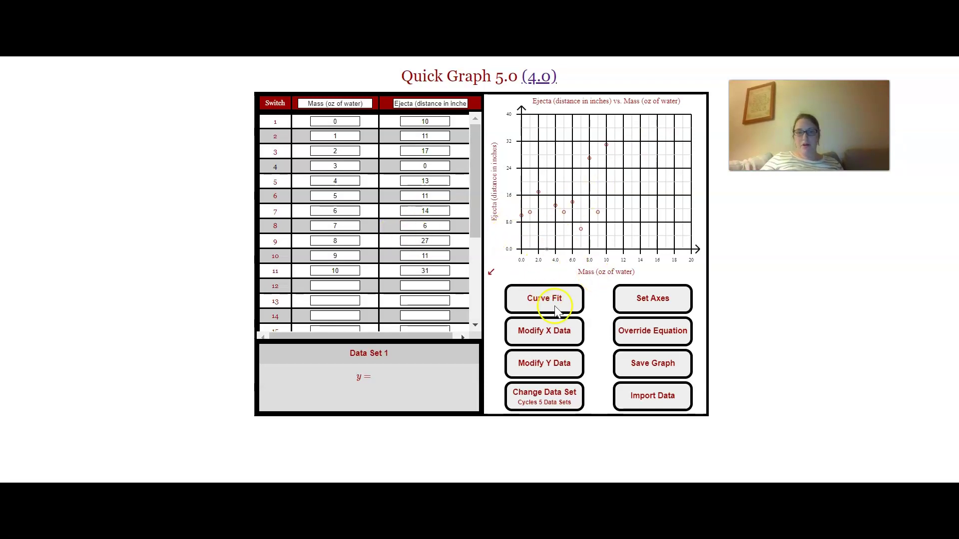
Add a Linear curve fit, giving y=(1.116)*x+(9.299) with correlation 0.48317
click(537, 300)
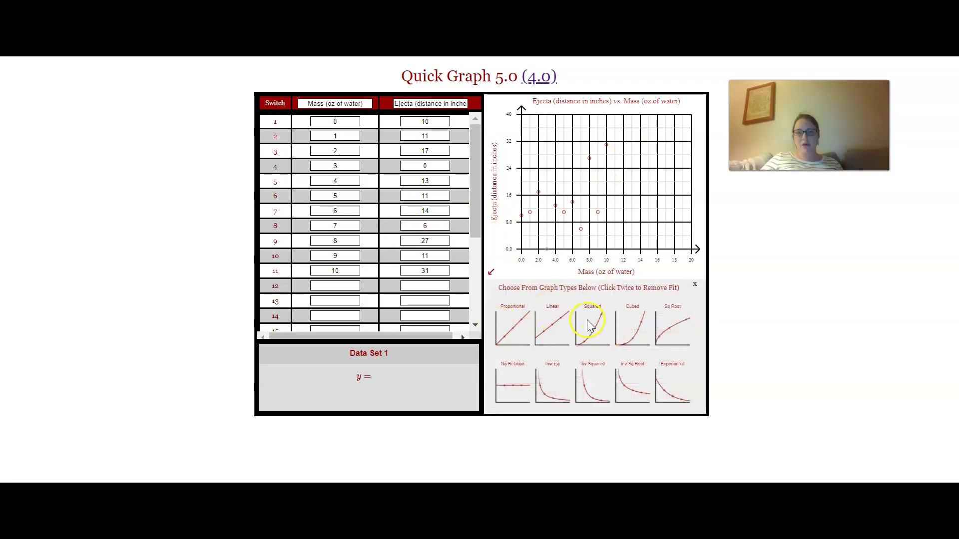
click(550, 327)
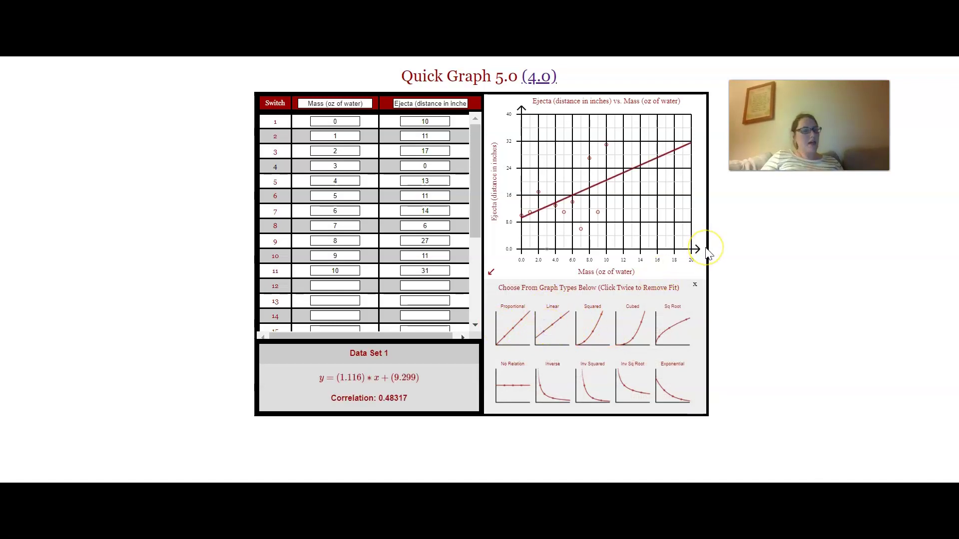